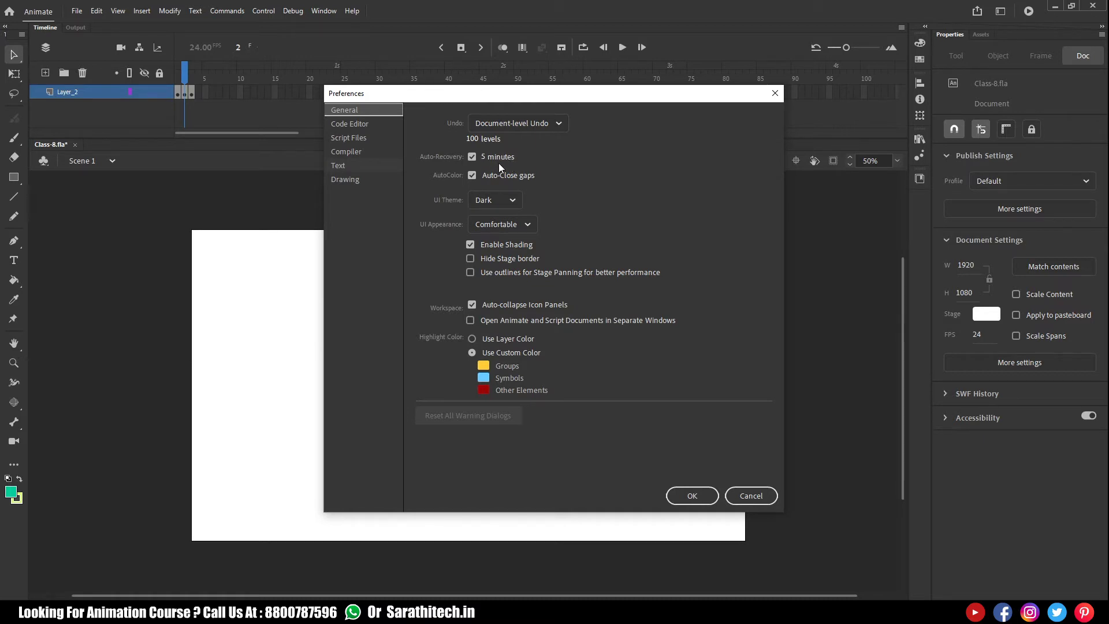
Set the auto-recovery interval to 10 minutes and apply the preferences.
{"action": "left_click", "coordinate": [484, 157]}
{"action": "type", "text": "10"}
{"action": "left_click", "coordinate": [587, 160]}
{"action": "left_click", "coordinate": [695, 495]}
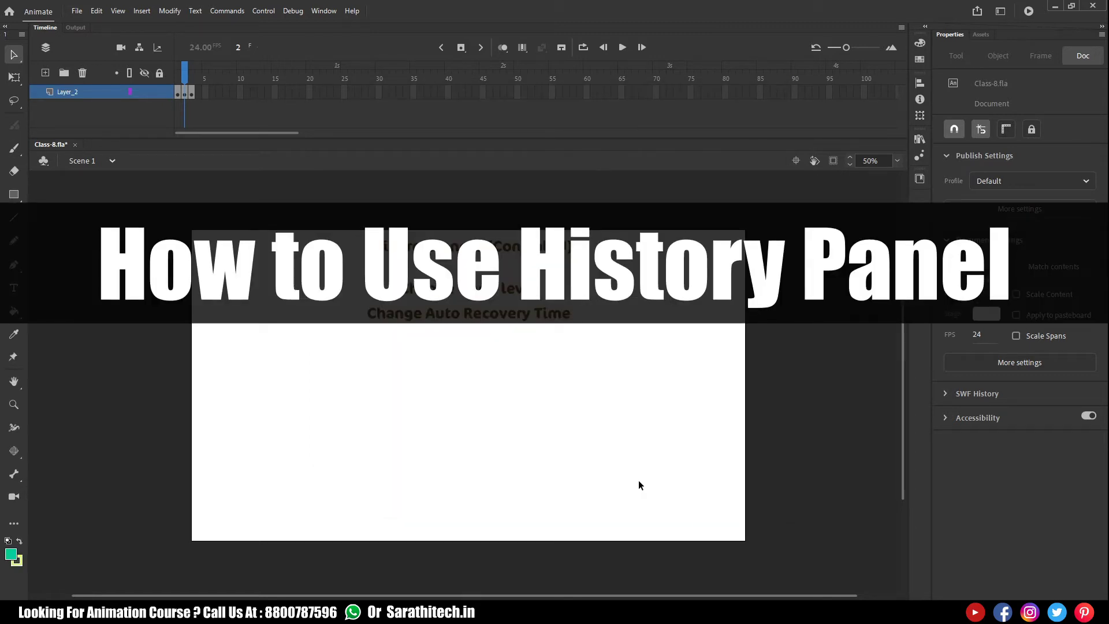
Go to frame 3 and open the History panel, placing it over the stage to review the recorded steps.
{"action": "key", "text": "."}
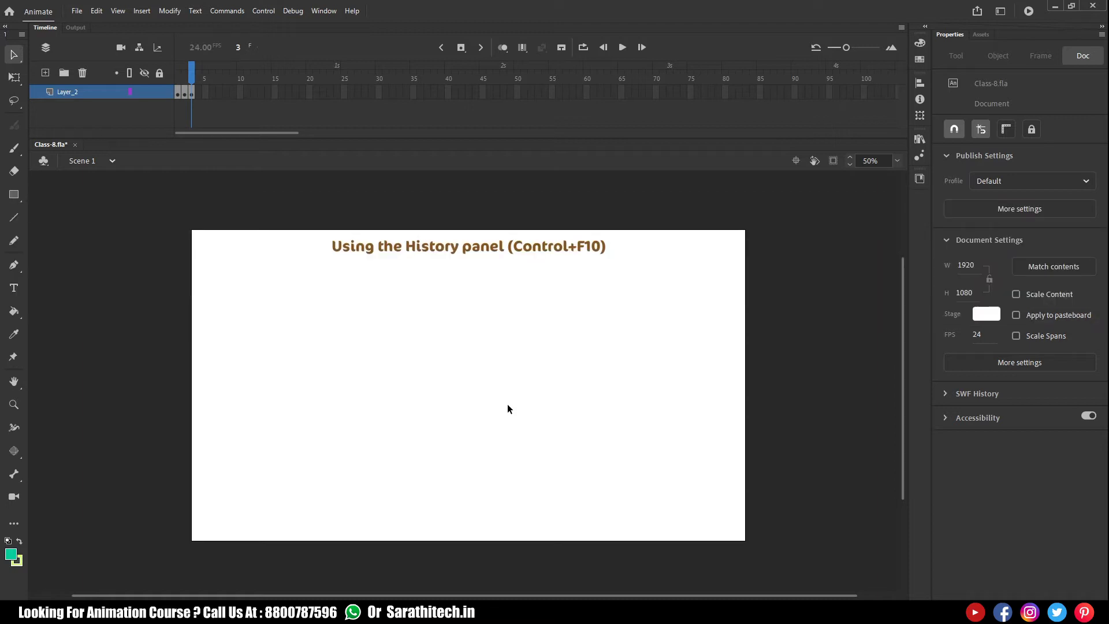
{"action": "left_click", "coordinate": [323, 11]}
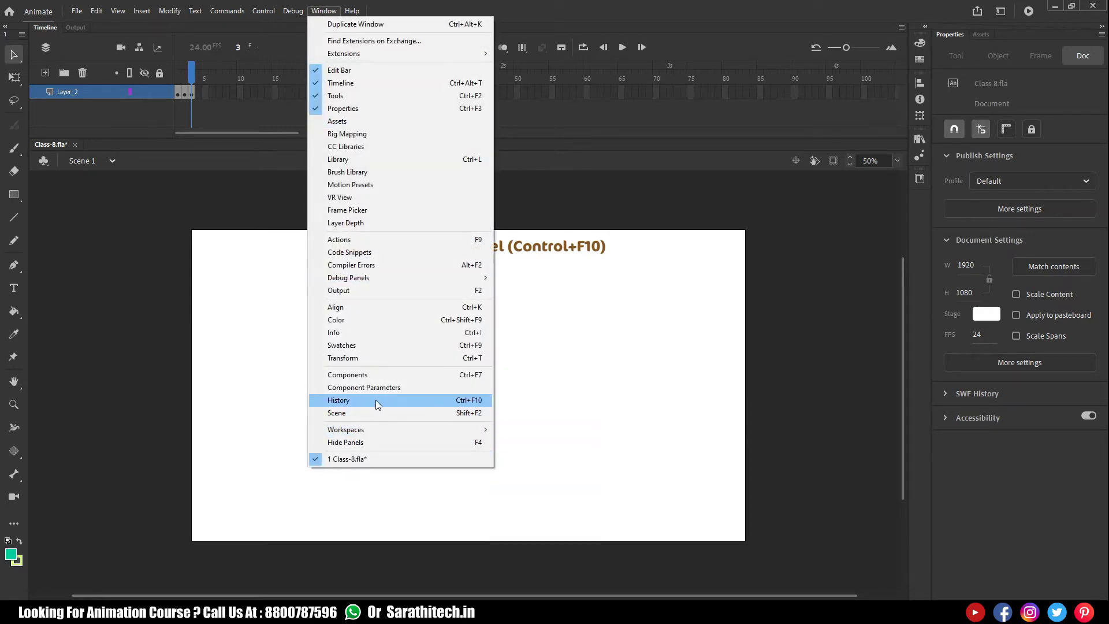
{"action": "left_click", "coordinate": [619, 403]}
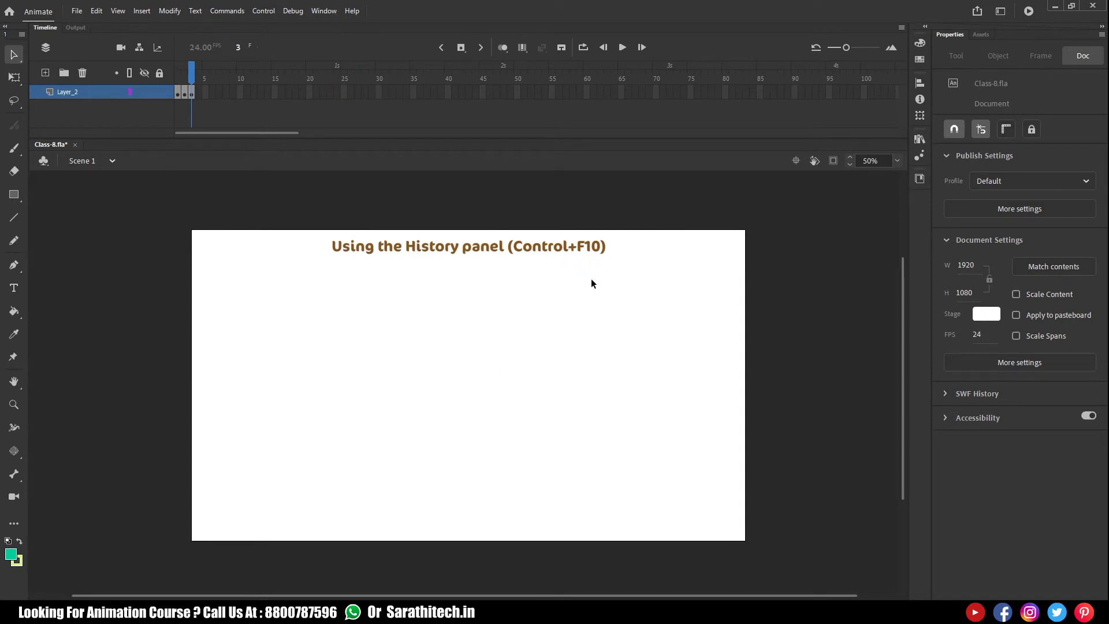
{"action": "key", "text": "ctrl+F10"}
{"action": "left_click_drag", "start_coordinate": [785, 239], "coordinate": [633, 226]}
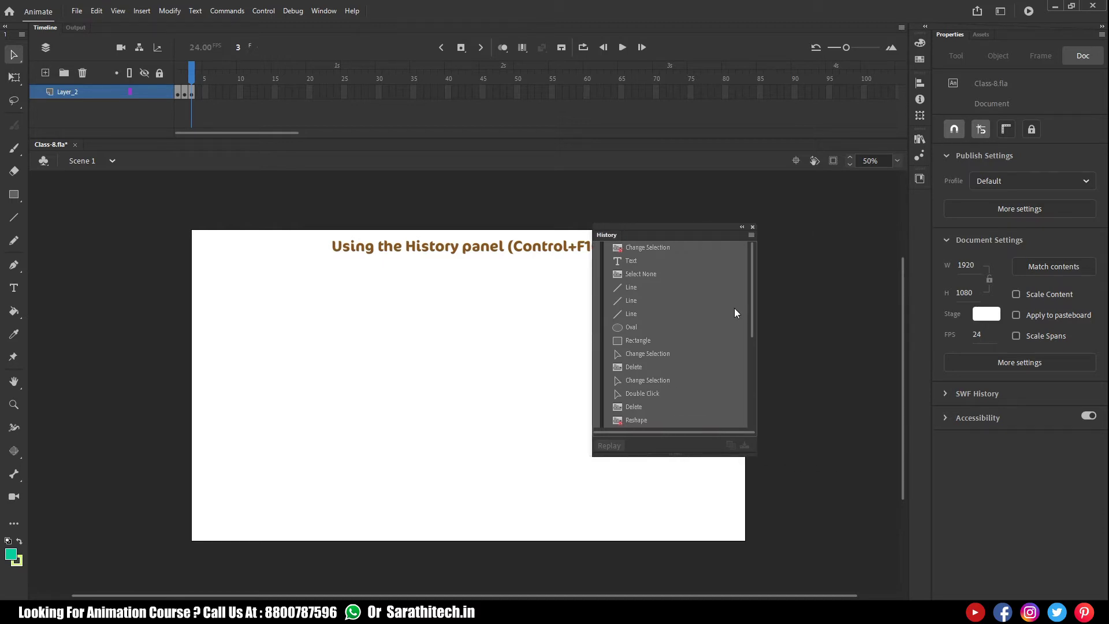
{"action": "left_click_drag", "start_coordinate": [752, 310], "coordinate": [763, 265]}
{"action": "left_click_drag", "start_coordinate": [753, 310], "coordinate": [749, 425]}
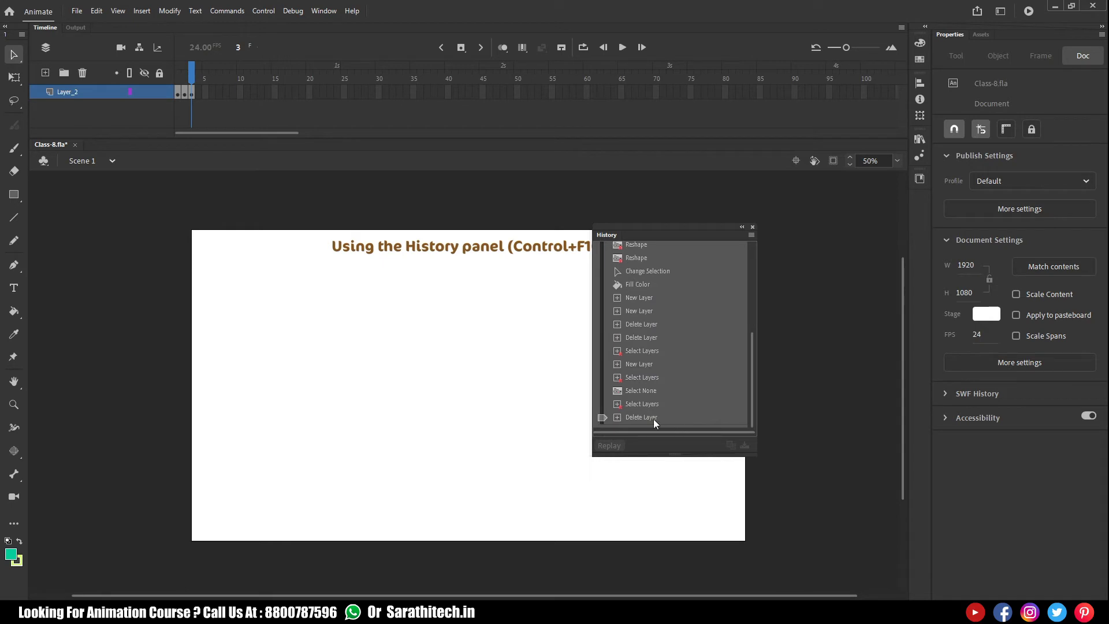
Replay the recorded Oval step from the history so the shape is redrawn on frame 3.
{"action": "left_click", "coordinate": [644, 391]}
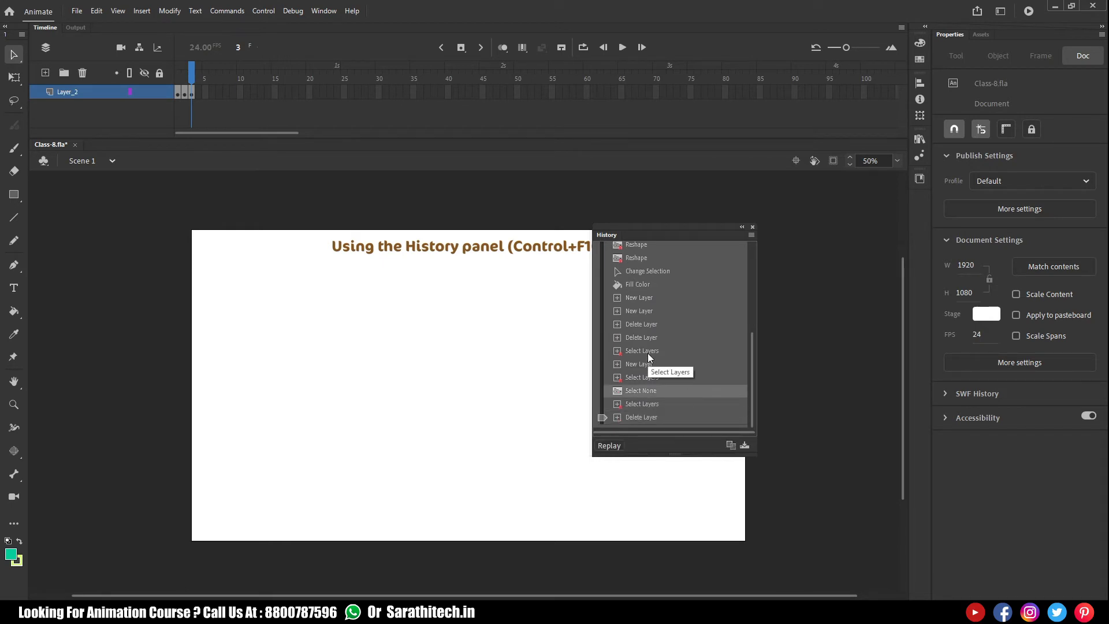
{"action": "scroll", "coordinate": [638, 311], "scroll_direction": "up", "scroll_amount": 3}
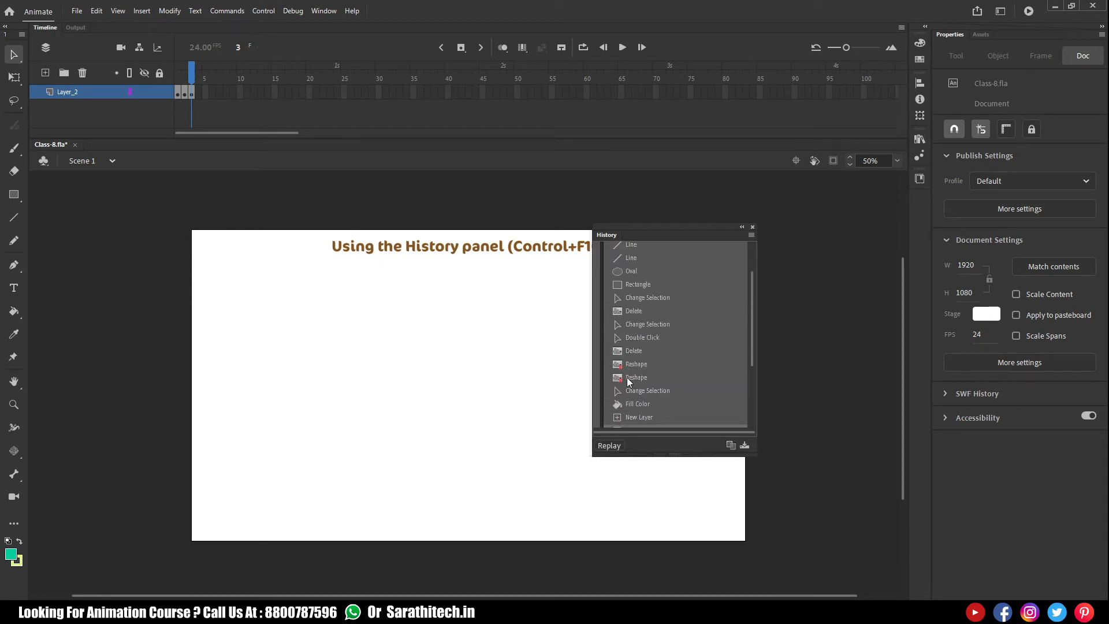
{"action": "left_click", "coordinate": [626, 404]}
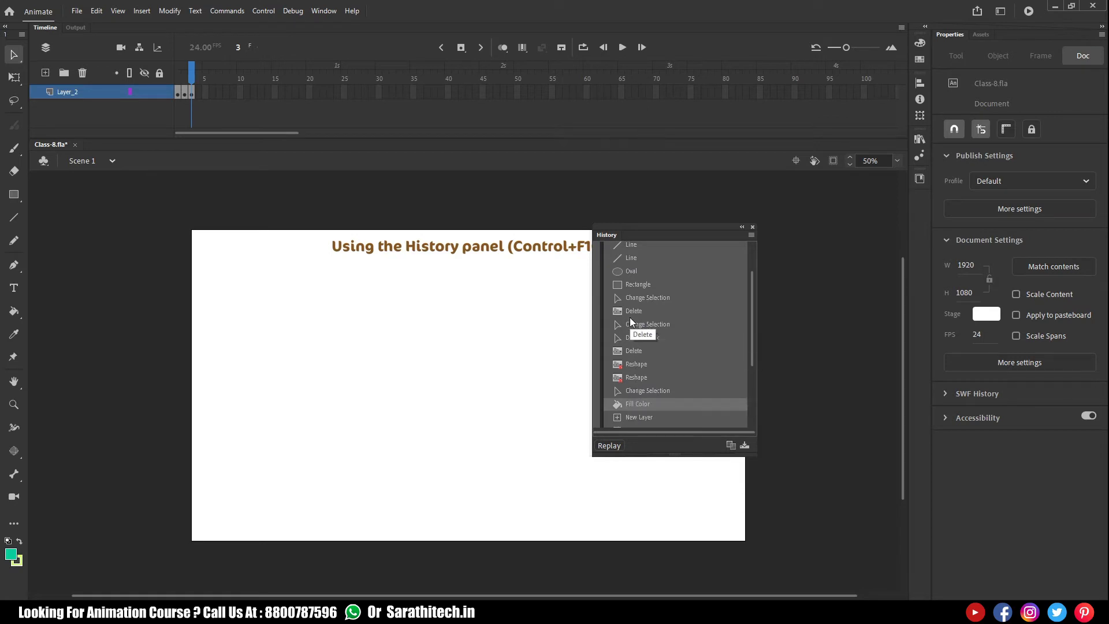
{"action": "left_click", "coordinate": [629, 274]}
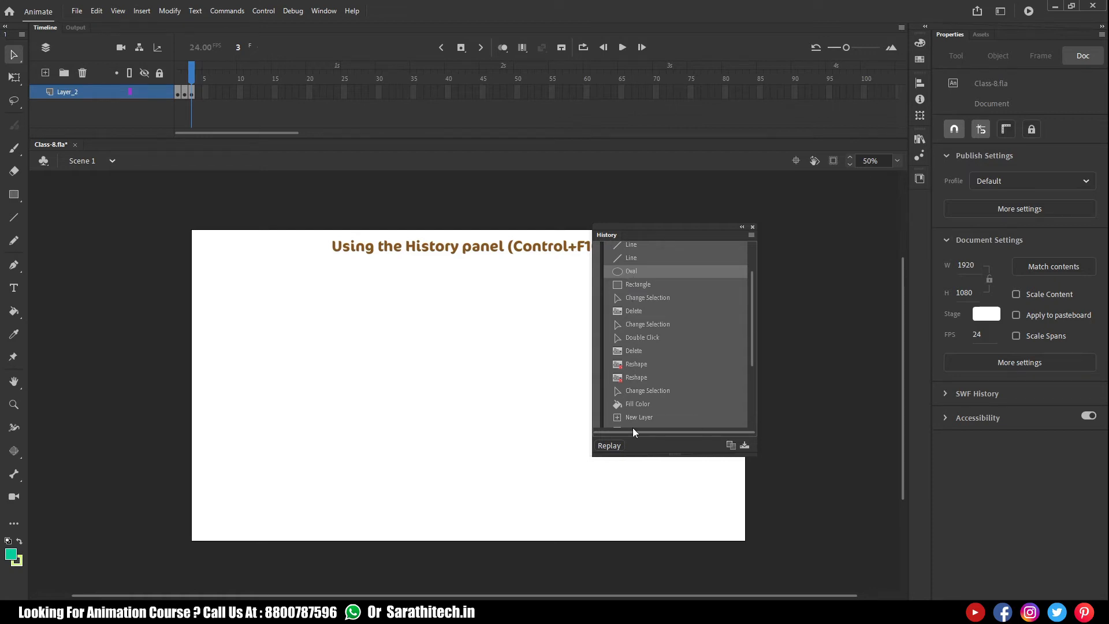
{"action": "left_click", "coordinate": [610, 446]}
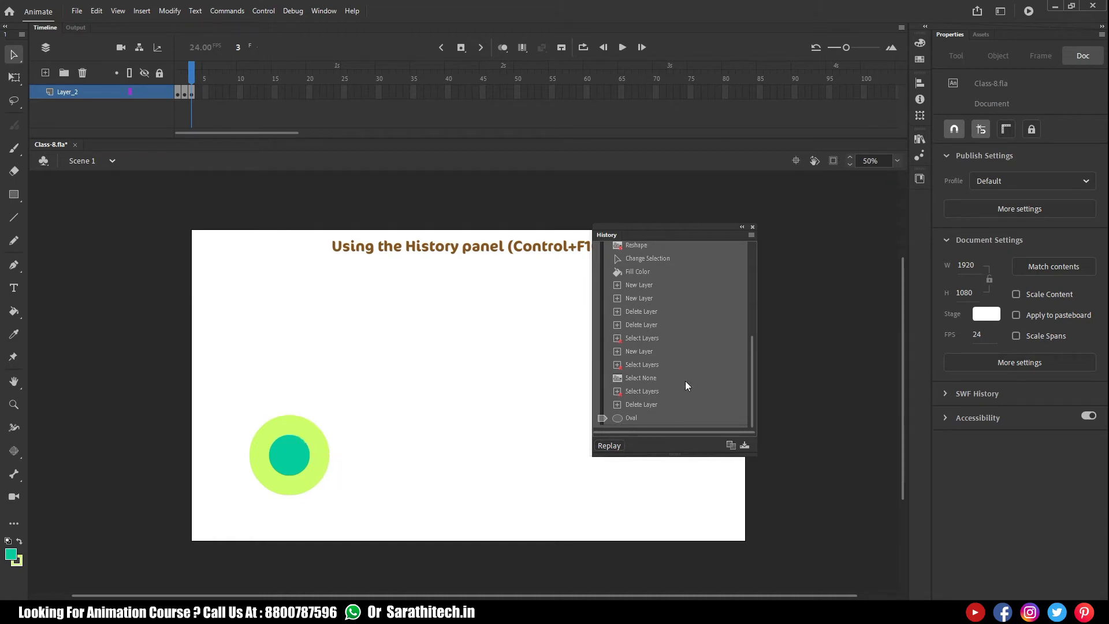
Replay the original Rectangle step from the history to redraw the square on the stage.
{"action": "scroll", "coordinate": [668, 347], "scroll_direction": "up", "scroll_amount": 3}
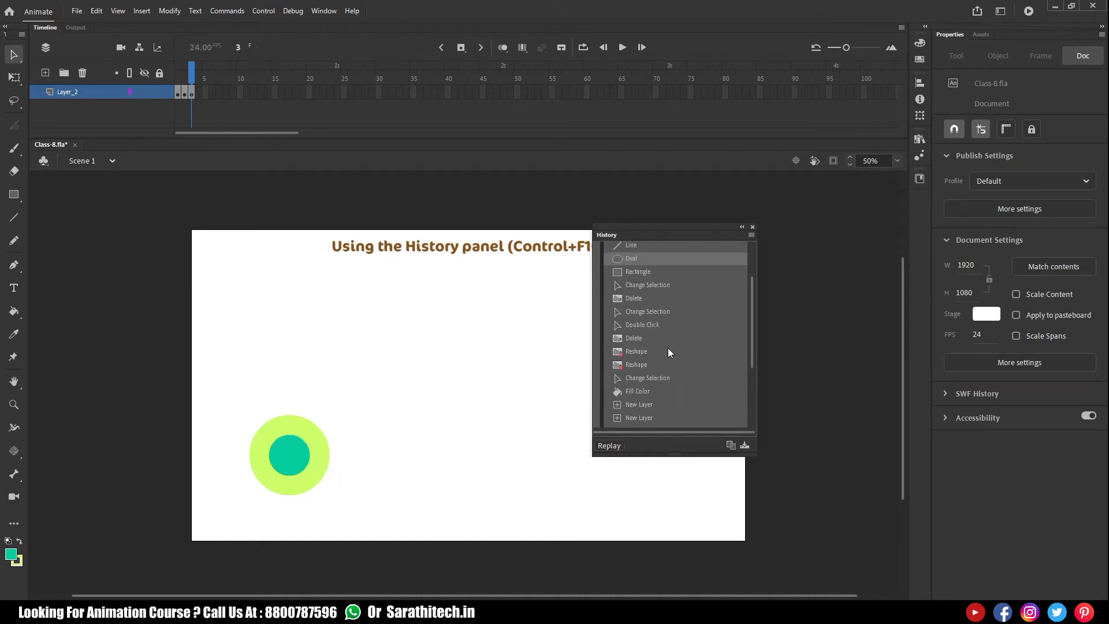
{"action": "left_click", "coordinate": [633, 271]}
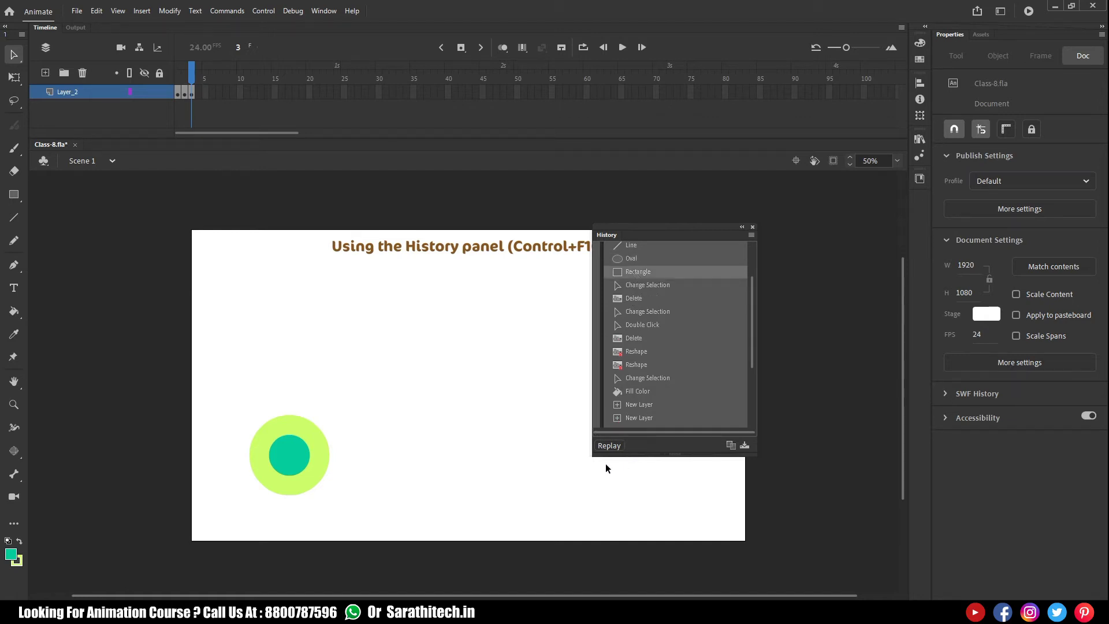
{"action": "left_click", "coordinate": [609, 446]}
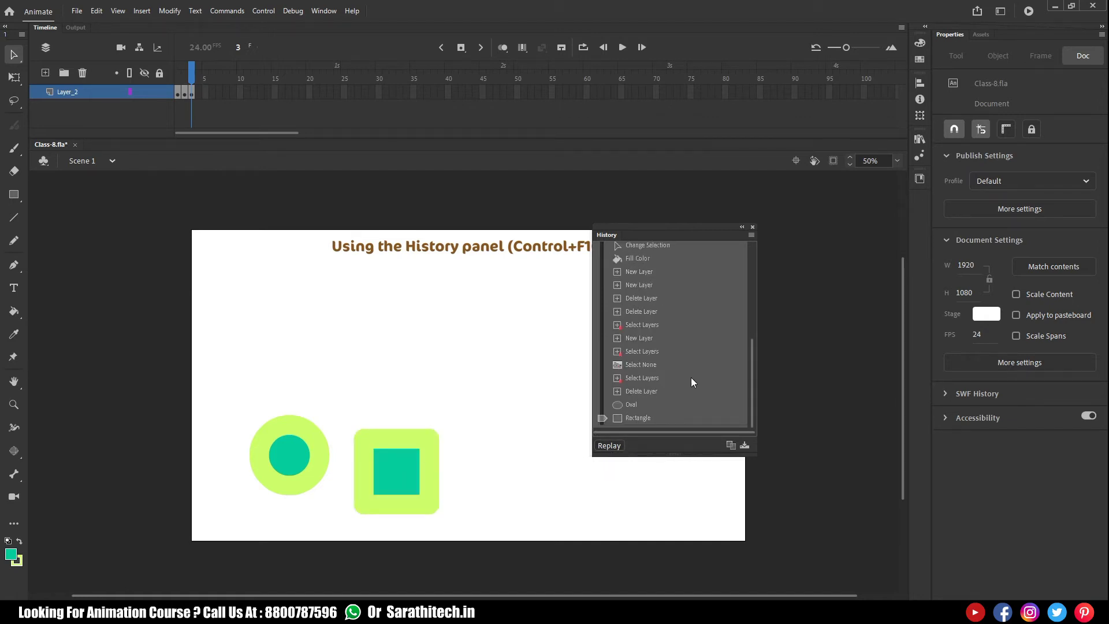
Copy the third recorded Line step from the history and paste it onto the stage.
{"action": "scroll", "coordinate": [676, 370], "scroll_direction": "up", "scroll_amount": 2}
{"action": "left_click", "coordinate": [631, 314]}
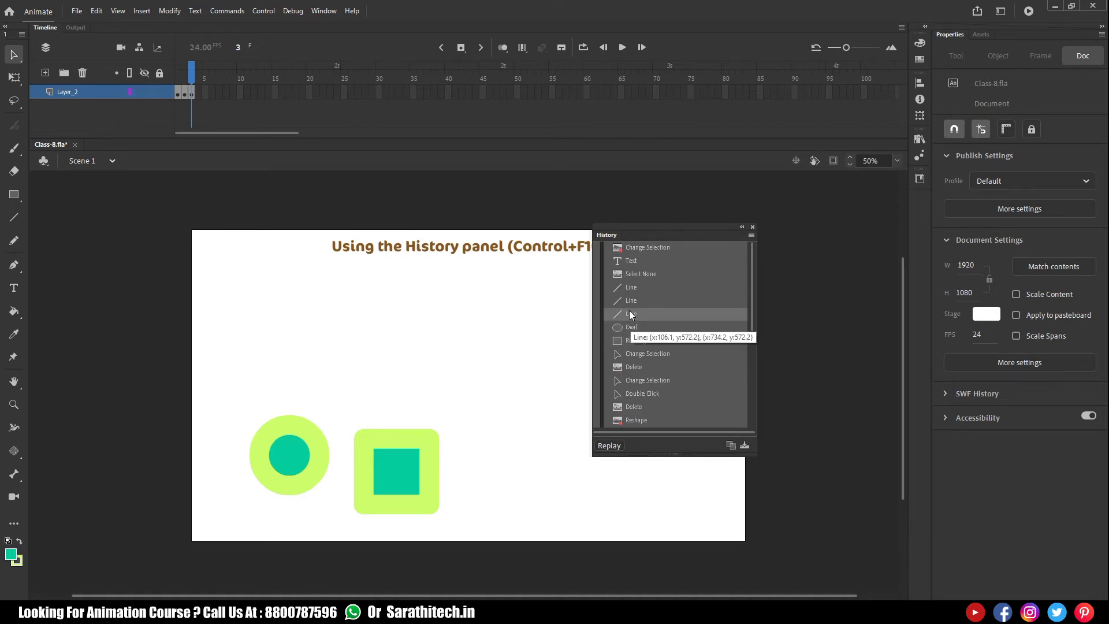
{"action": "right_click", "coordinate": [629, 313]}
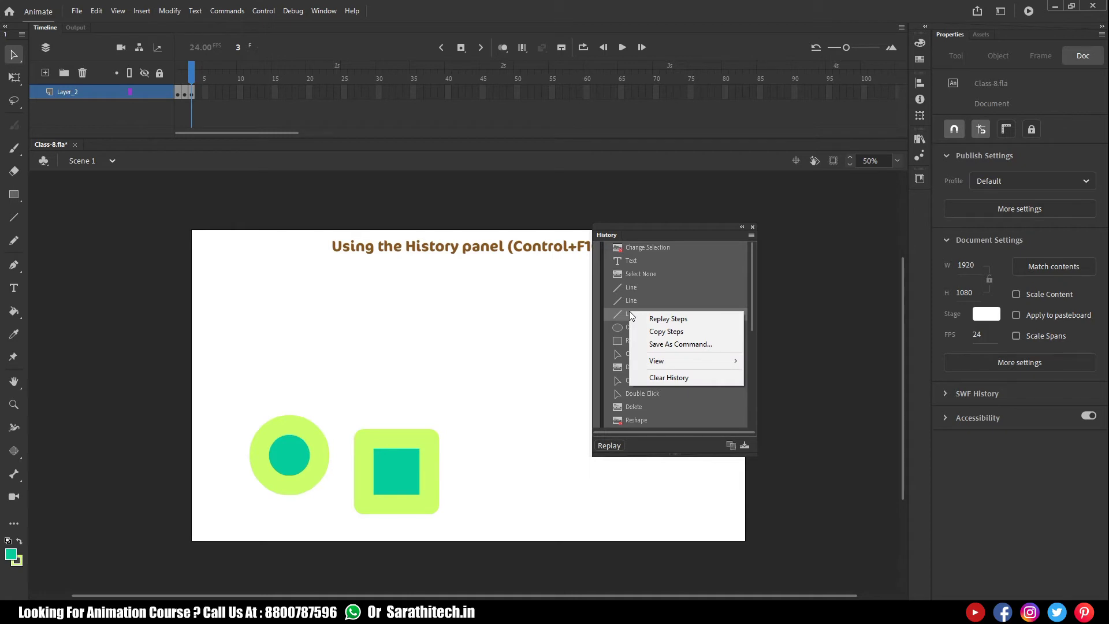
{"action": "left_click", "coordinate": [680, 332]}
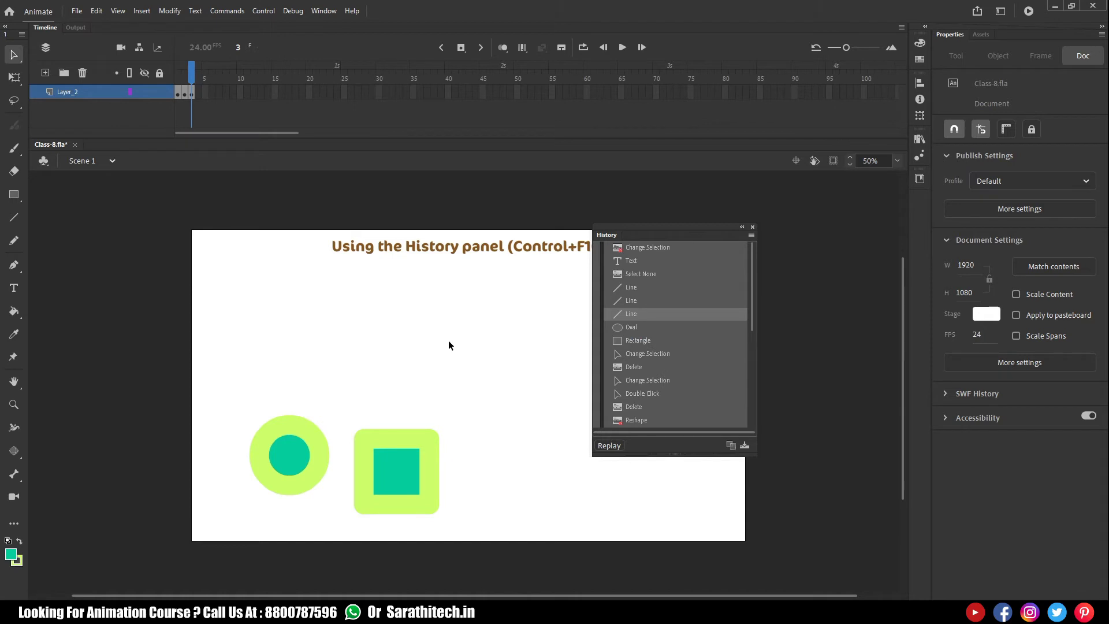
{"action": "key", "text": "ctrl+v"}
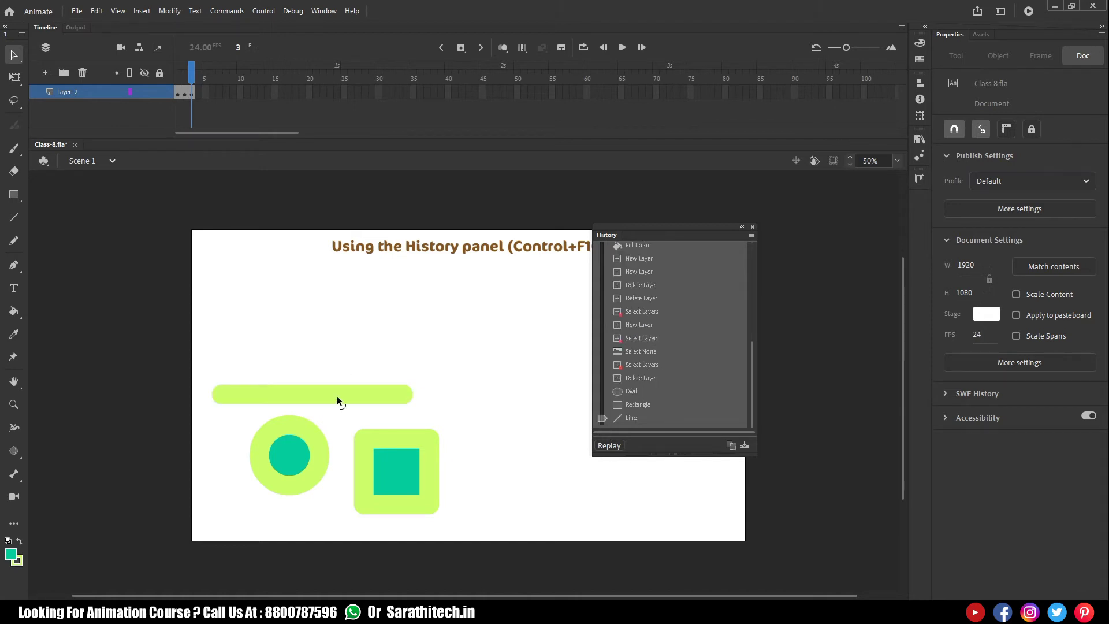
{"action": "scroll", "coordinate": [677, 382], "scroll_direction": "up", "scroll_amount": 10}
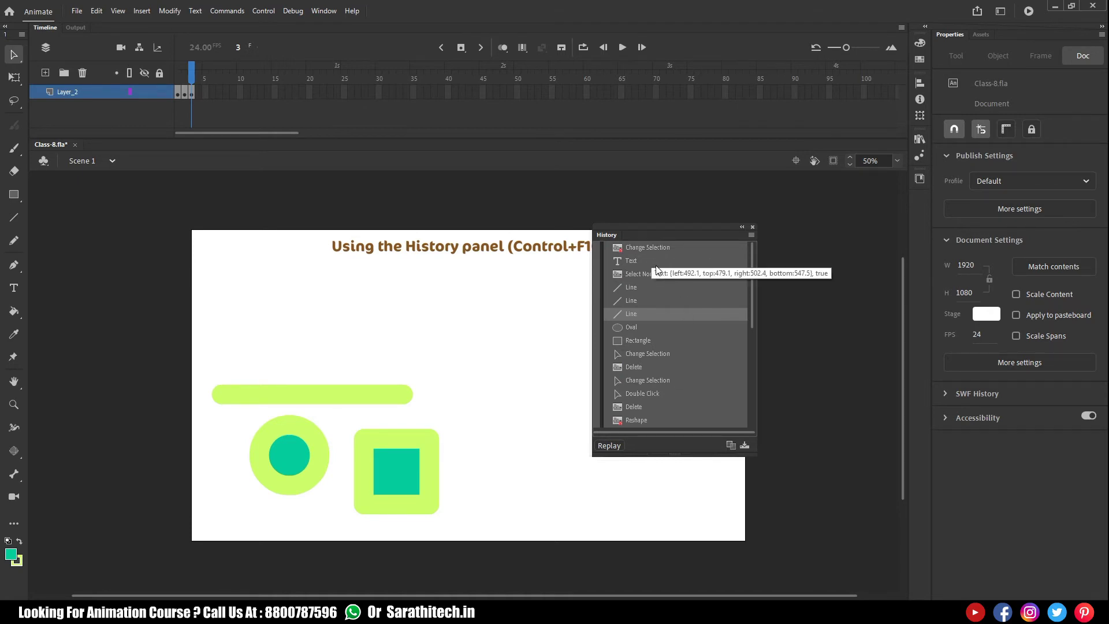
{"action": "scroll", "coordinate": [662, 383], "scroll_direction": "down", "scroll_amount": 10}
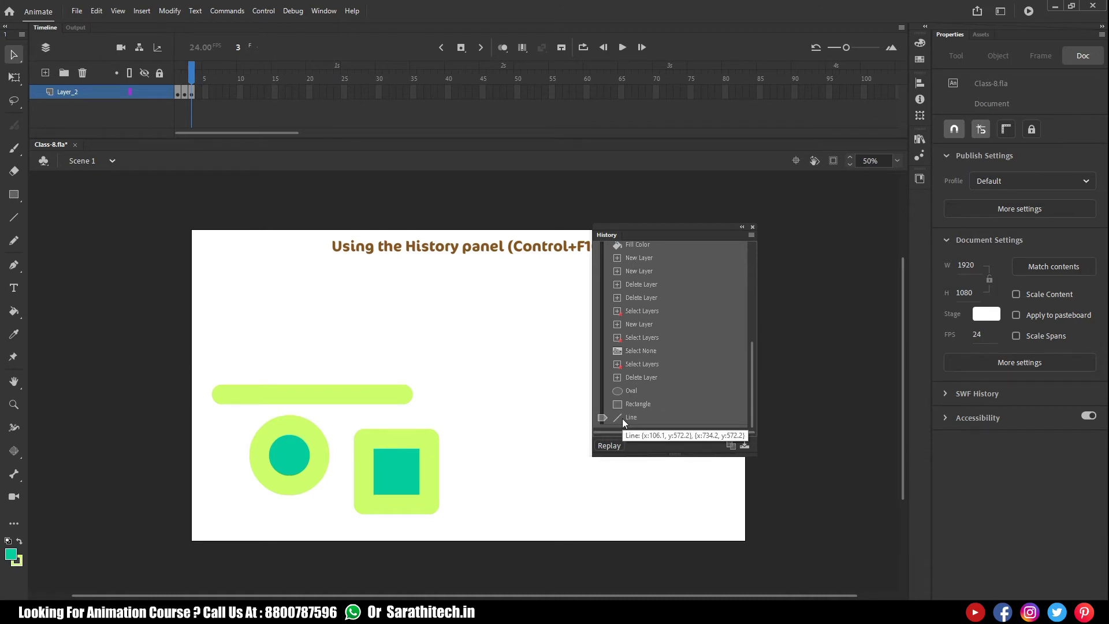
{"action": "left_click_drag", "start_coordinate": [605, 418], "coordinate": [597, 451]}
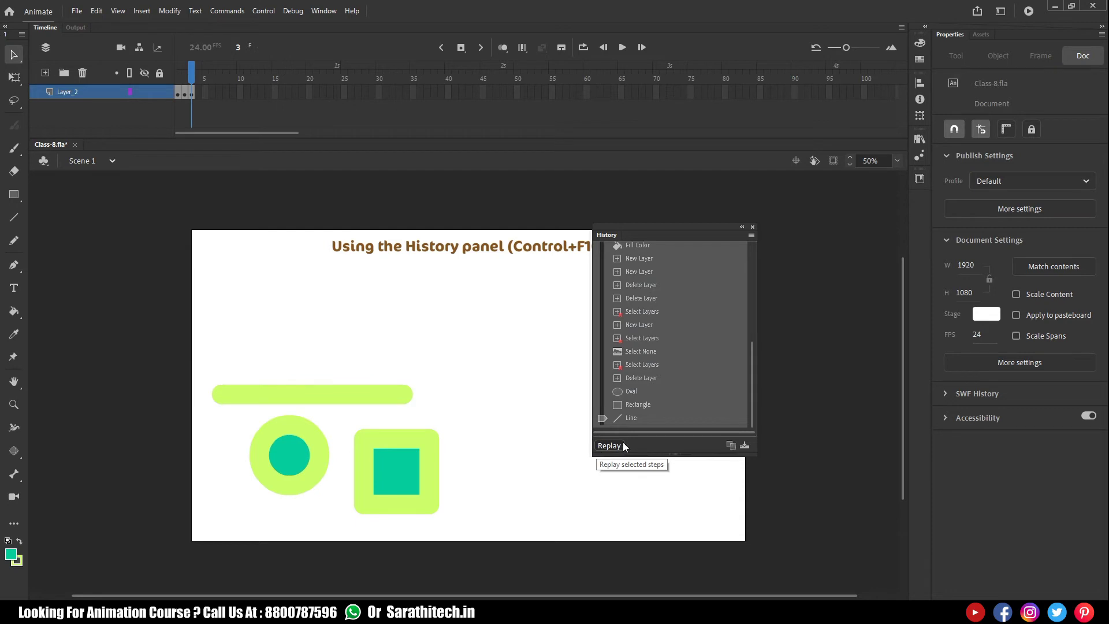
Delete the square's green fill and its light green outline from the stage.
{"action": "left_click", "coordinate": [411, 471]}
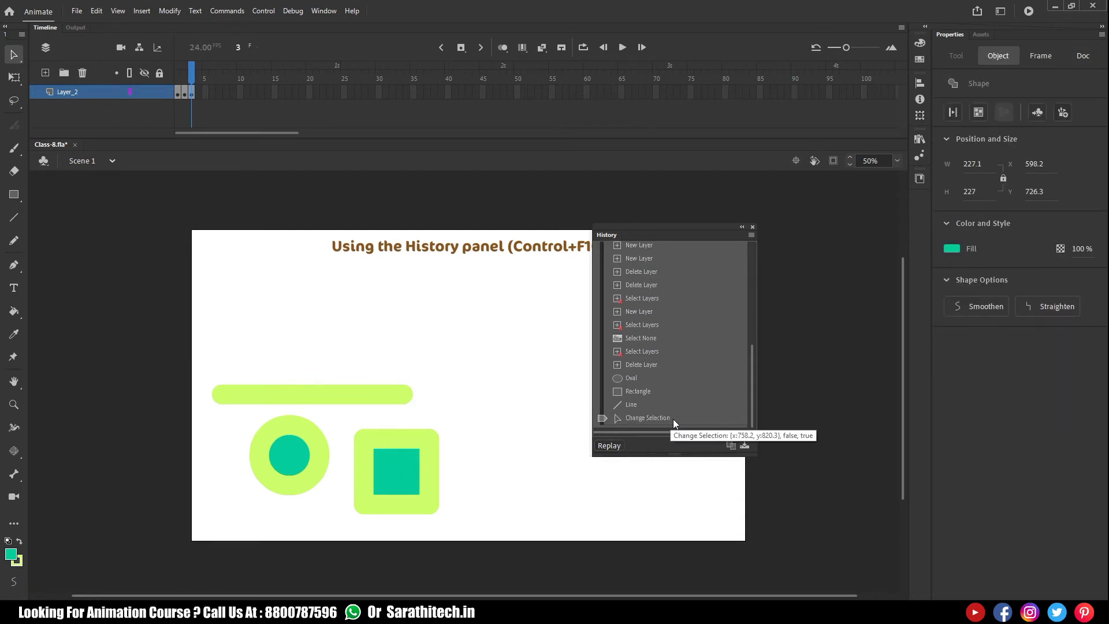
{"action": "key", "text": "Delete"}
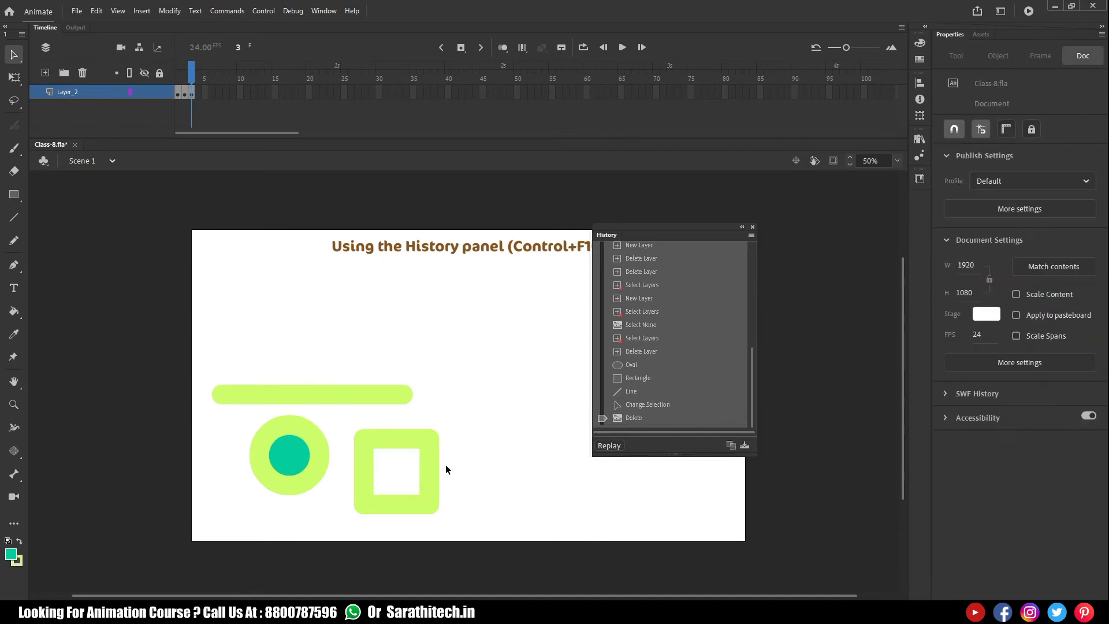
{"action": "double_click", "coordinate": [400, 442]}
{"action": "key", "text": "Delete"}
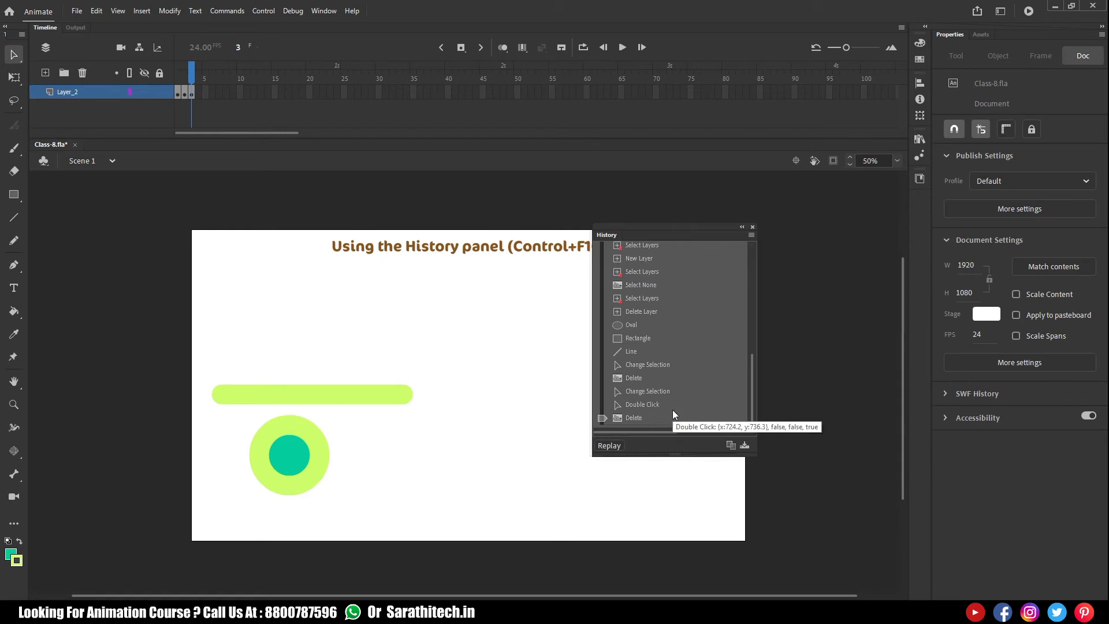
{"action": "scroll", "coordinate": [674, 408], "scroll_direction": "up", "scroll_amount": 1}
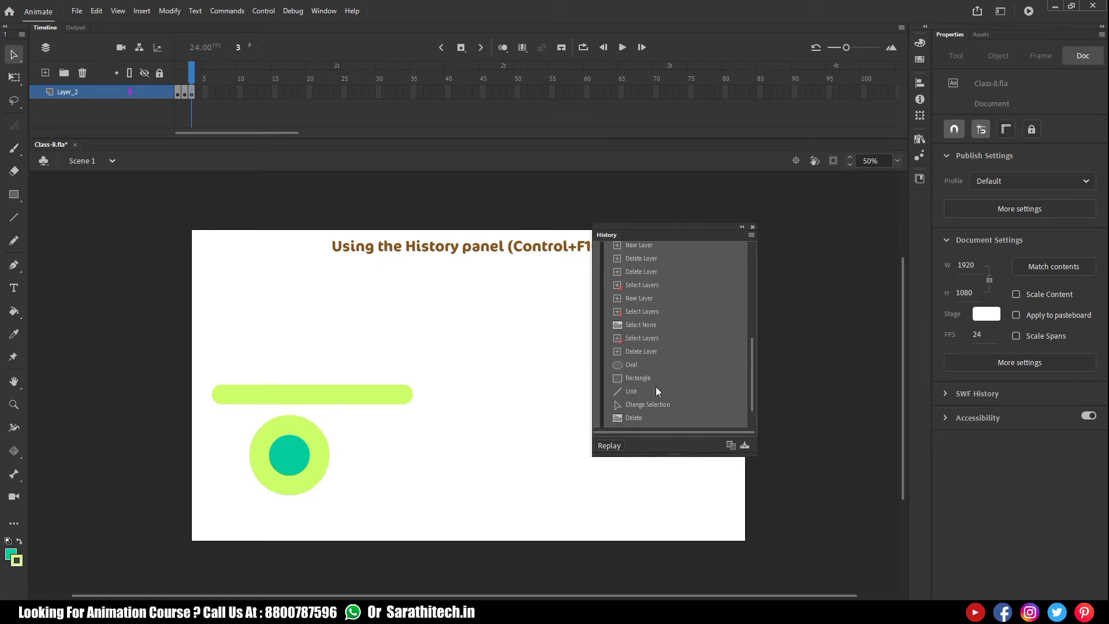
{"action": "right_click", "coordinate": [638, 376]}
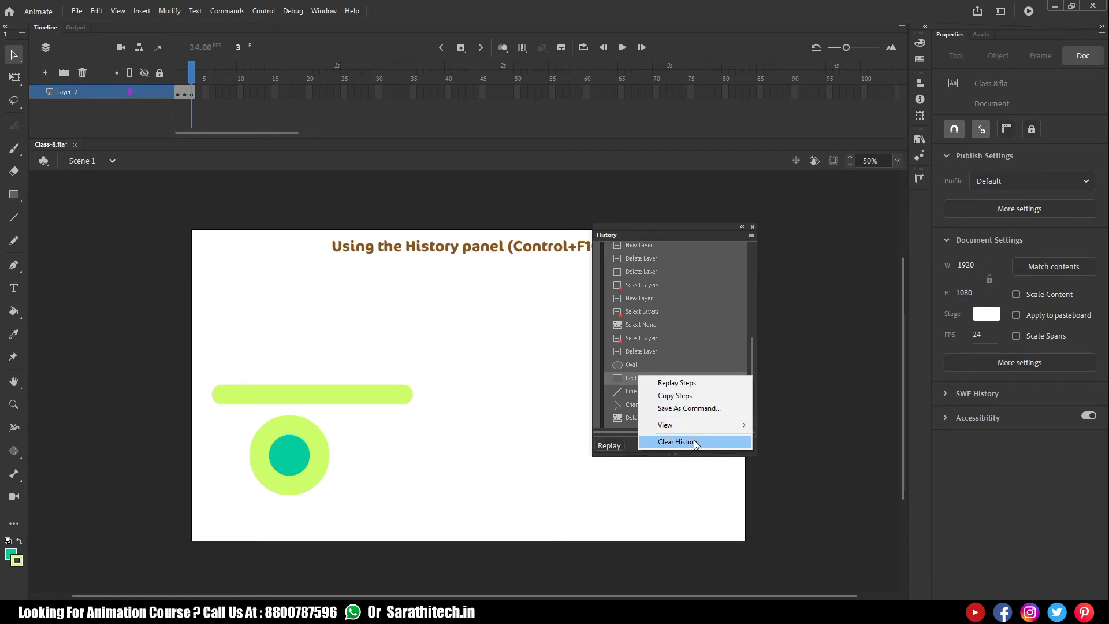
{"action": "left_click", "coordinate": [706, 352]}
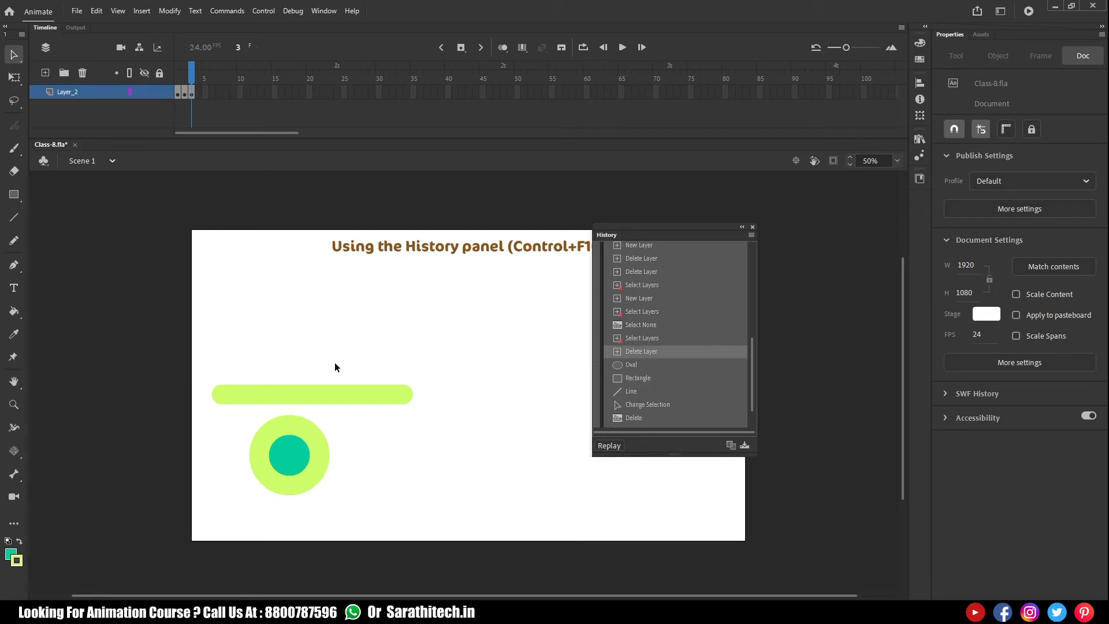
Select the thick line and the circle together and delete them from the stage.
{"action": "left_click_drag", "start_coordinate": [469, 333], "coordinate": [93, 598]}
{"action": "key", "text": "Delete"}
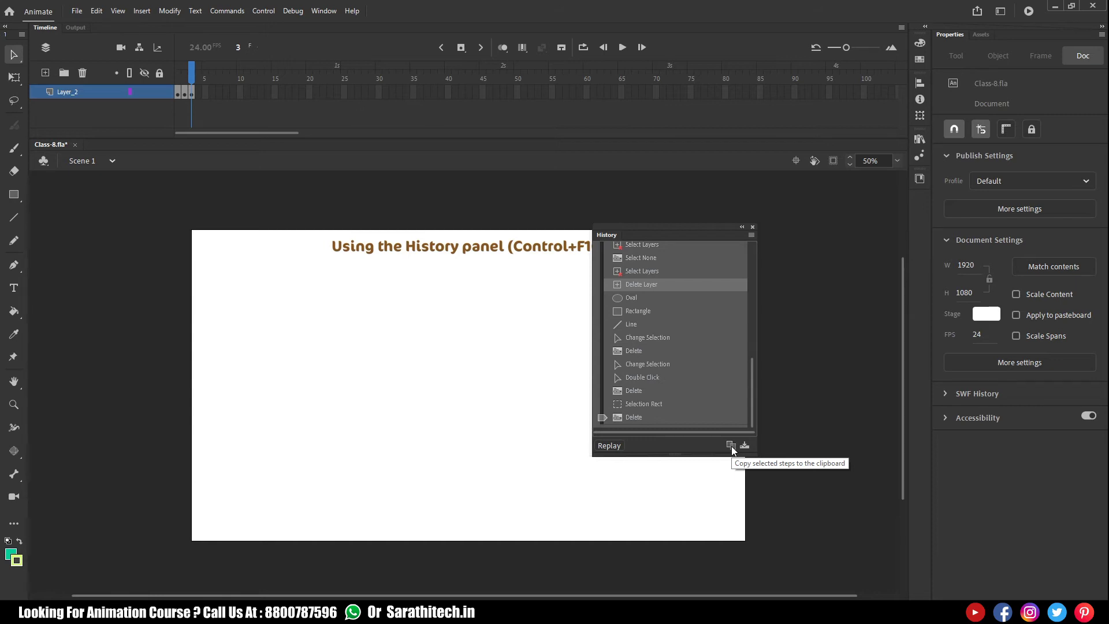
Copy the replayed Rectangle step to the clipboard, paste it onto the stage, and remove the resulting square.
{"action": "left_click", "coordinate": [639, 311]}
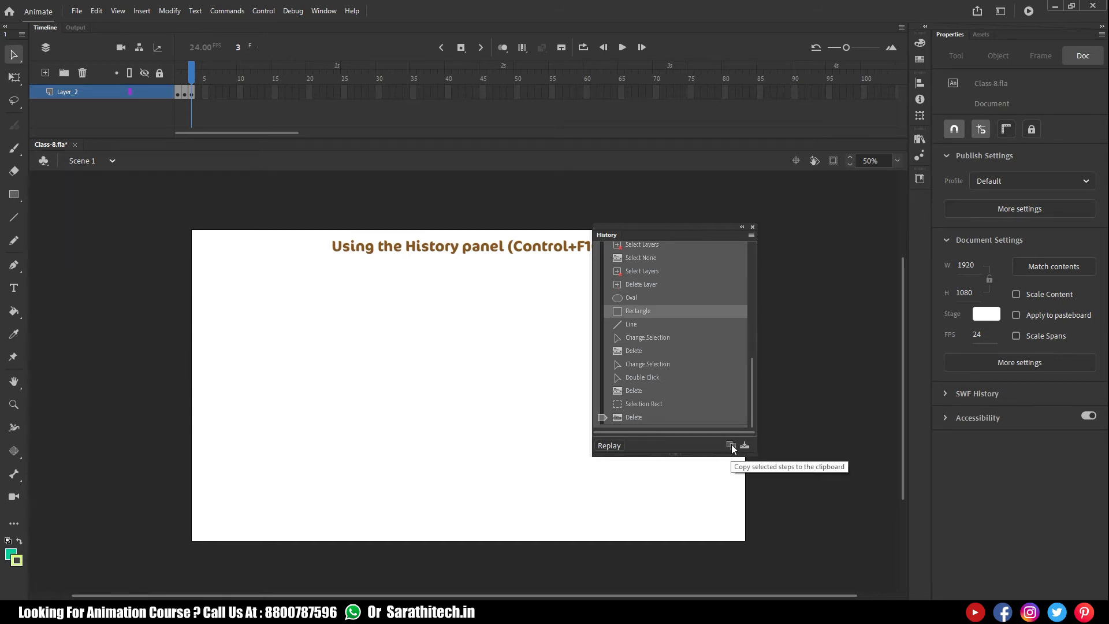
{"action": "left_click", "coordinate": [731, 445]}
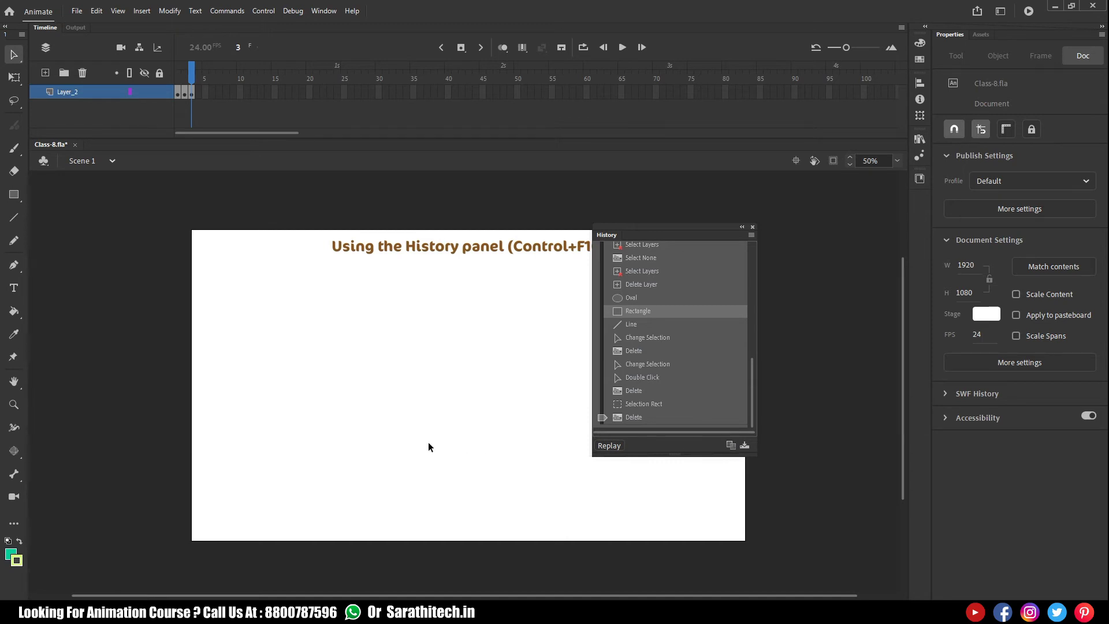
{"action": "key", "text": "ctrl+v"}
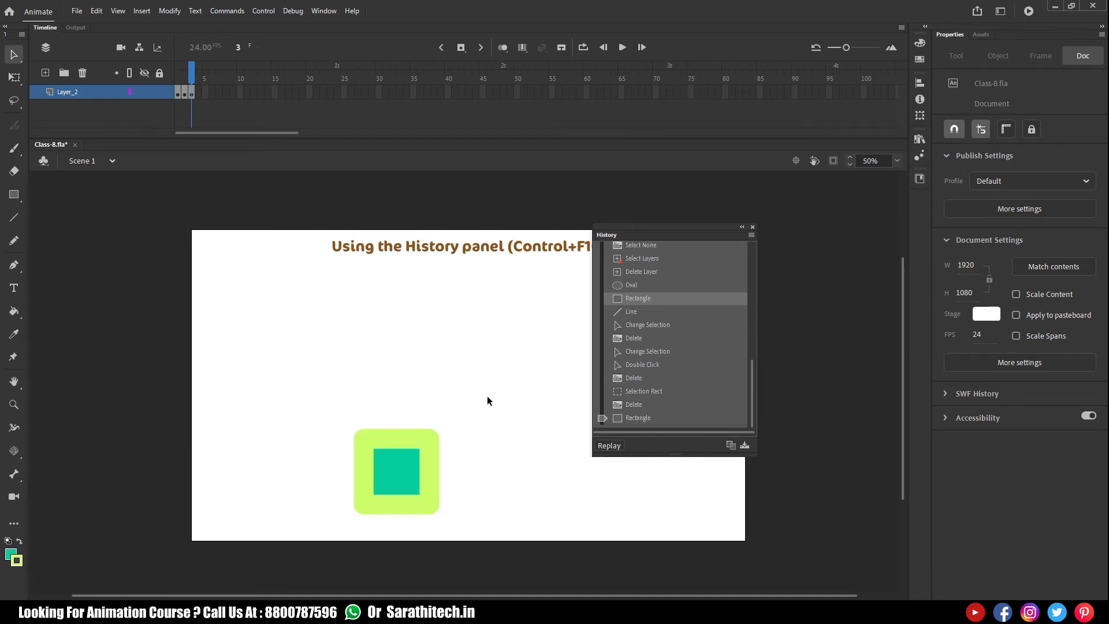
{"action": "left_click_drag", "start_coordinate": [489, 391], "coordinate": [275, 531]}
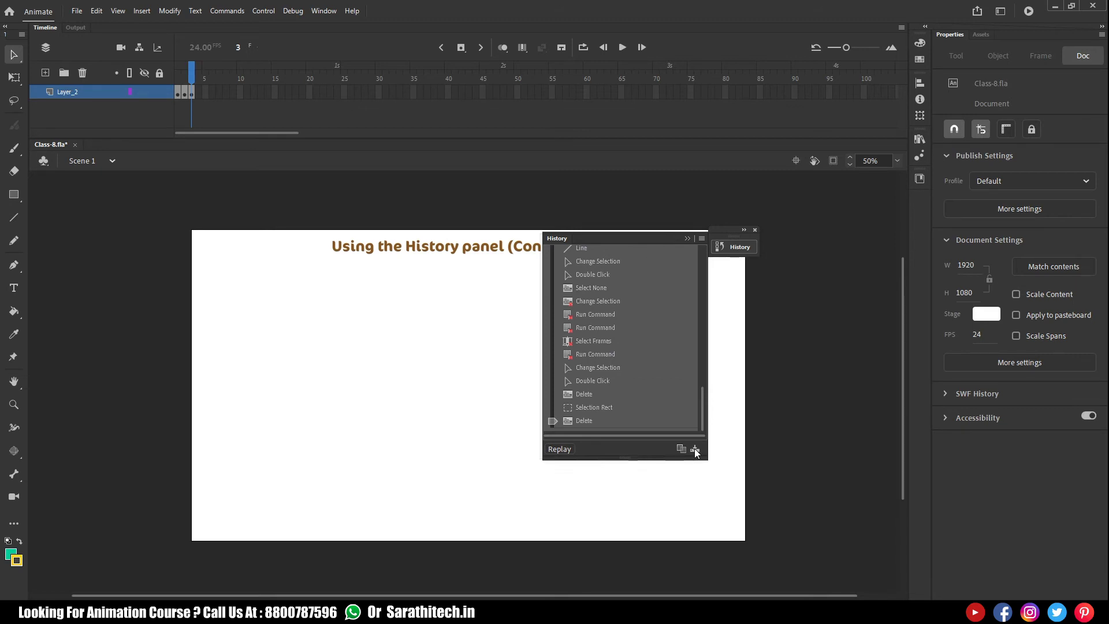
Draw a yellow border of about 1898 × 1070 px along the stage edges with the Line tool at stroke size 32.
{"action": "left_click", "coordinate": [534, 490]}
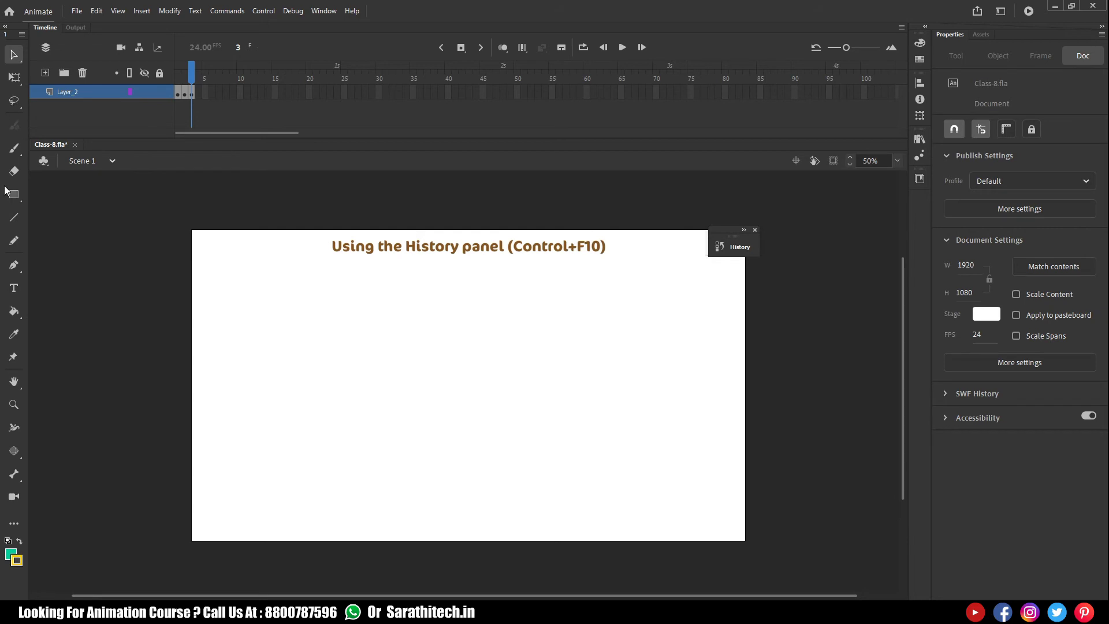
{"action": "left_click", "coordinate": [14, 218]}
{"action": "left_click_drag", "start_coordinate": [193, 232], "coordinate": [716, 232]}
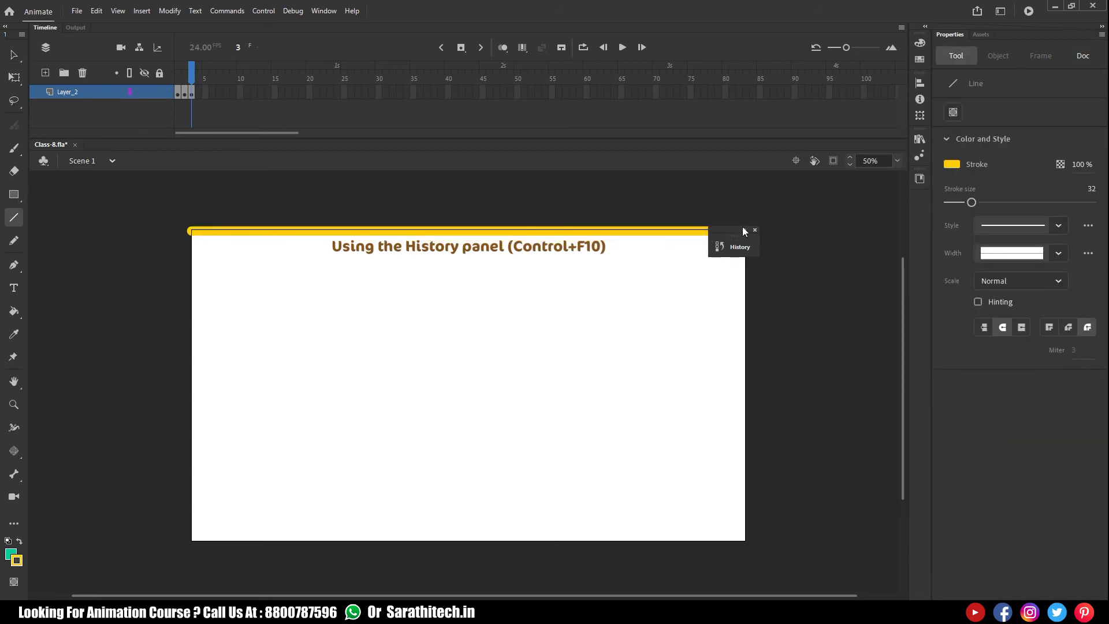
{"action": "mouse_move", "coordinate": [740, 232]}
{"action": "left_mouse_down"}
{"action": "mouse_move", "coordinate": [725, 553]}
{"action": "mouse_move", "coordinate": [731, 537]}
{"action": "mouse_move", "coordinate": [747, 540]}
{"action": "mouse_move", "coordinate": [189, 539]}
{"action": "mouse_move", "coordinate": [199, 499]}
{"action": "left_mouse_up"}
{"action": "left_click_drag", "start_coordinate": [199, 499], "coordinate": [192, 232]}
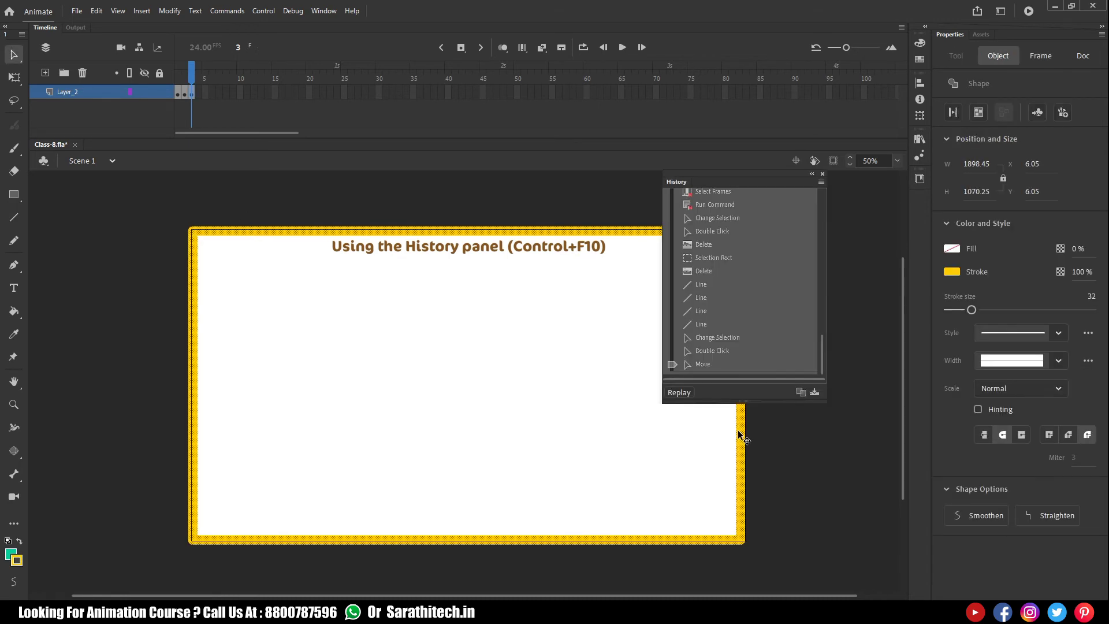
Delete the whole yellow border and paste its copy back in place around the stage.
{"action": "double_click", "coordinate": [256, 231]}
{"action": "key", "text": "Delete"}
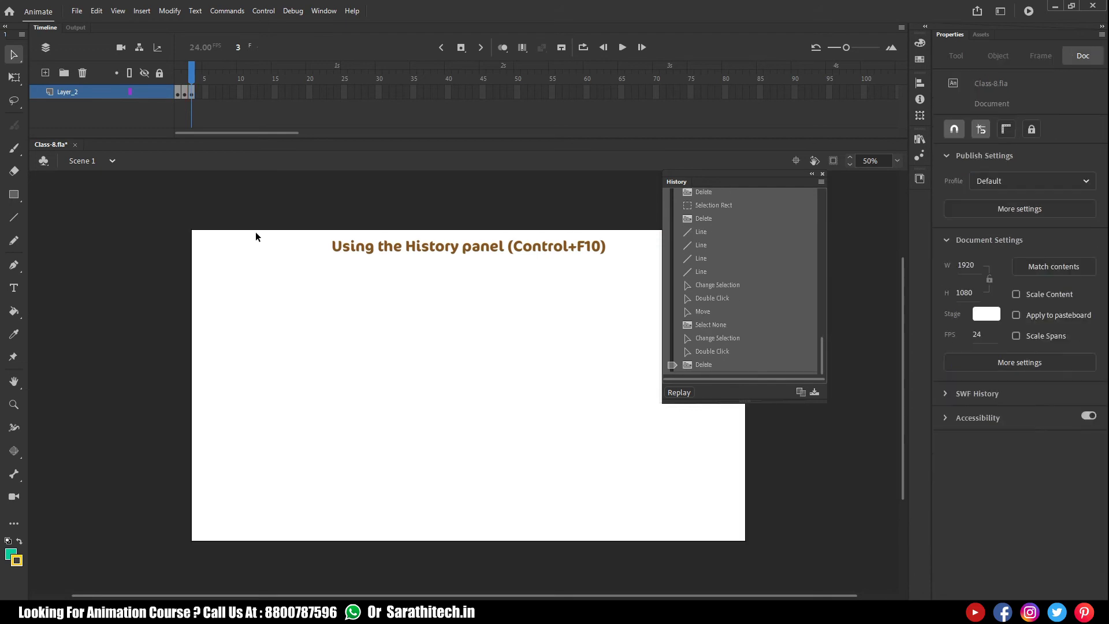
{"action": "key", "text": "ctrl+v"}
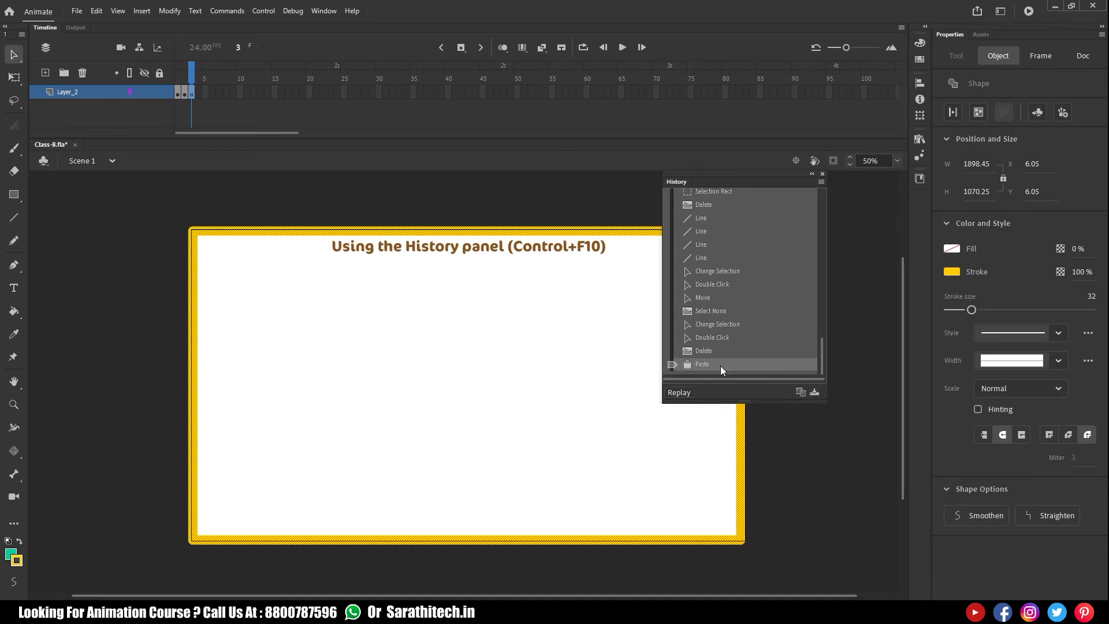
Open the Save As Command dialog for the recorded Paste step.
{"action": "left_click", "coordinate": [814, 391]}
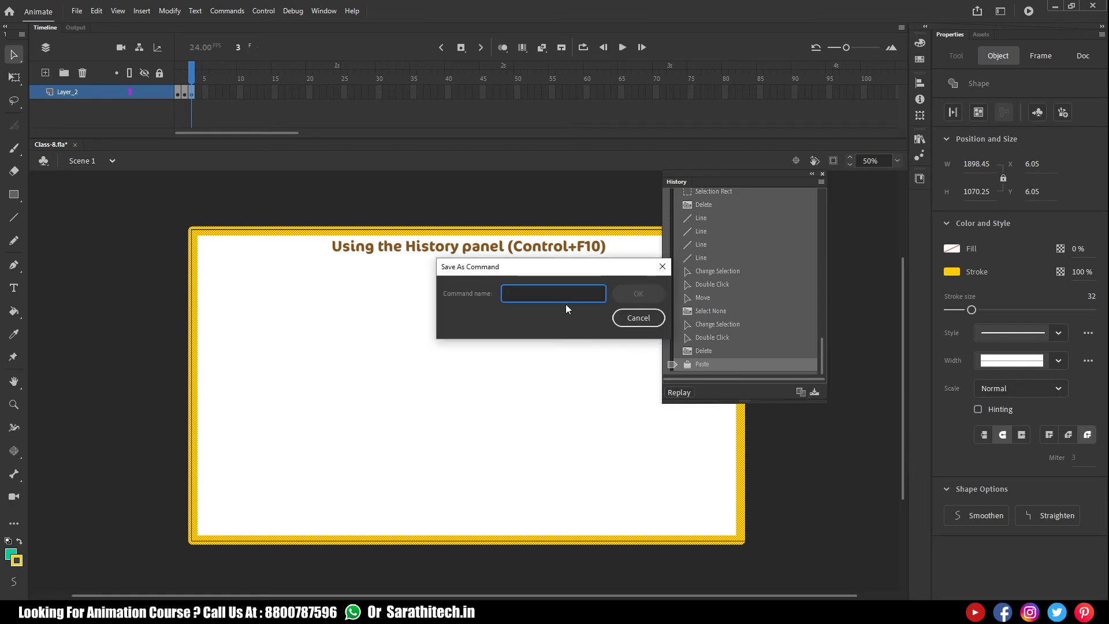